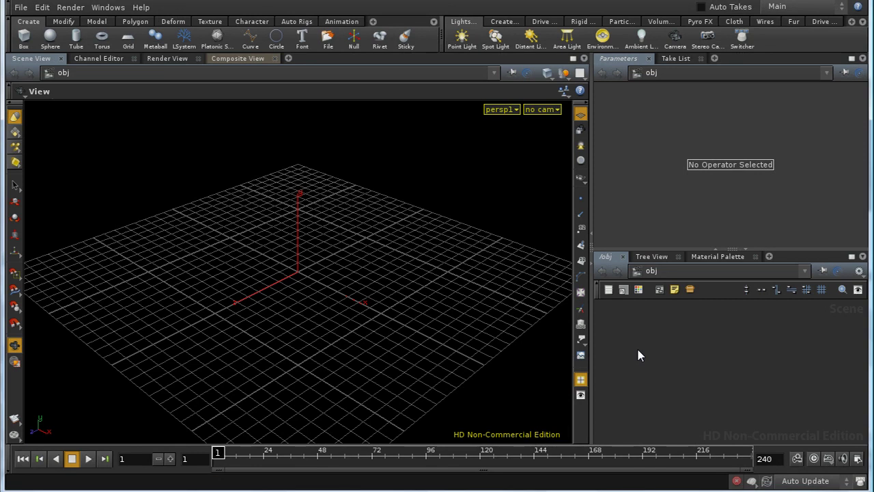
# - Create a Geometry object, geo1, and dive inside it
pyautogui.press('Tab')
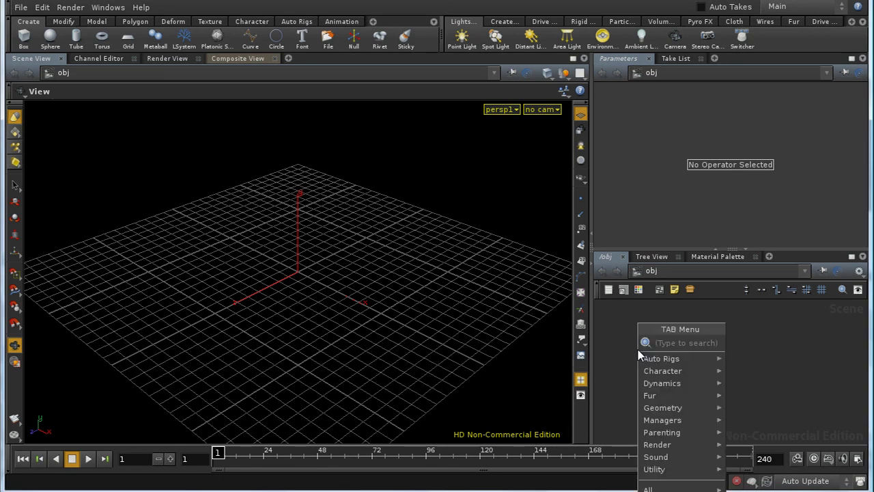
pyautogui.write('Geometry')
pyautogui.click(751, 342)
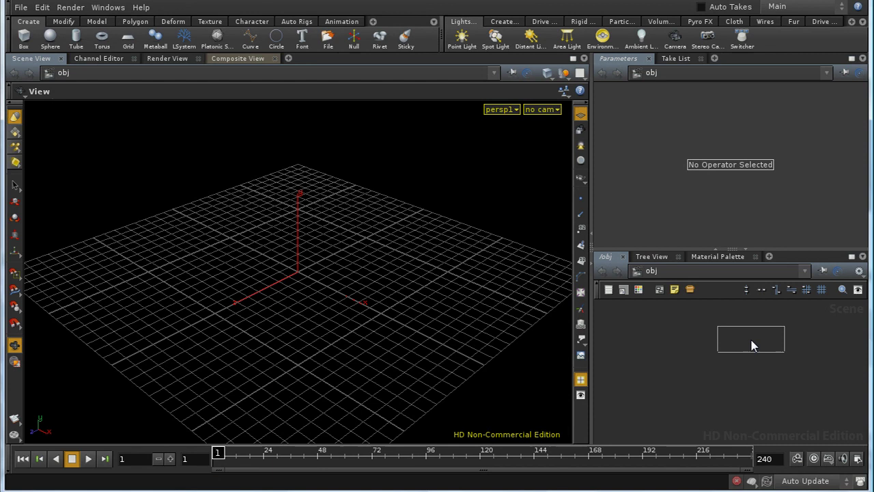
pyautogui.click(751, 345)
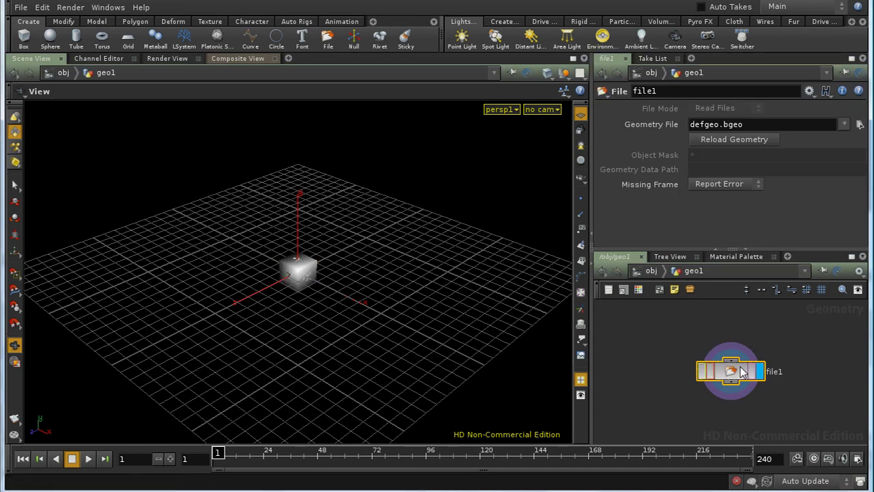
# - Delete the default file1 node and place a Volume node, volume1
pyautogui.press('Delete')
pyautogui.press('Tab')
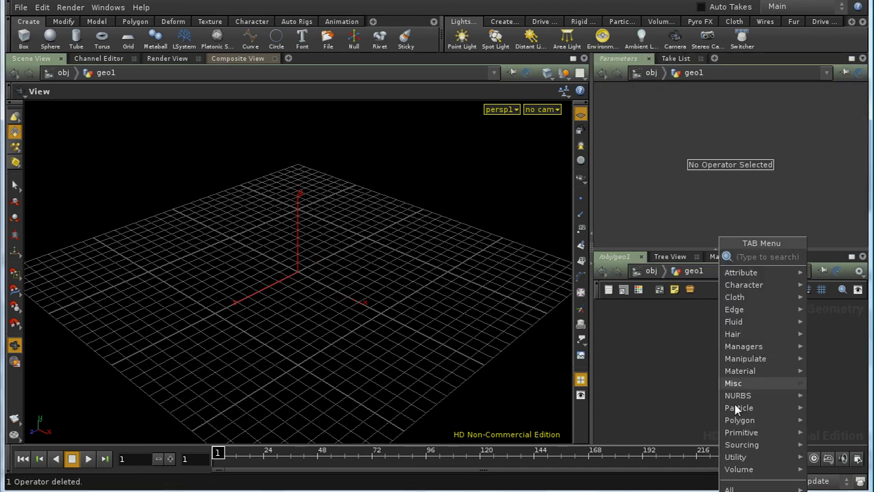
pyautogui.moveTo(753, 469)
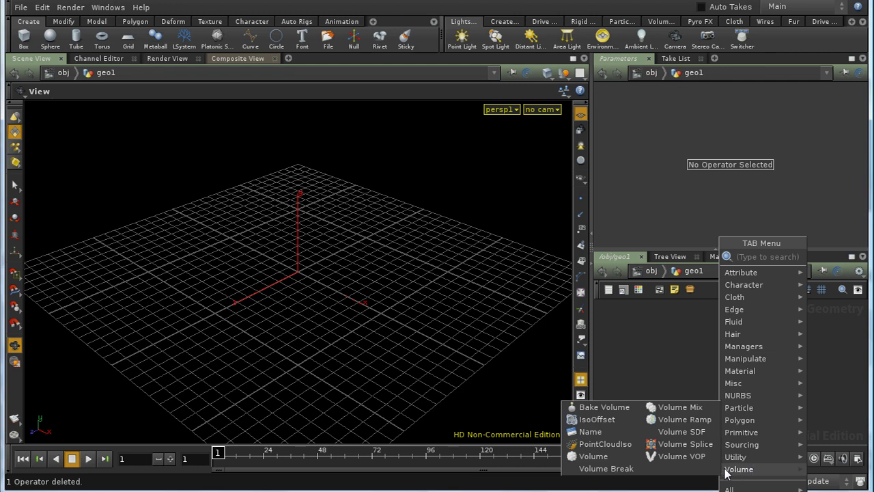
pyautogui.click(605, 458)
pyautogui.click(726, 353)
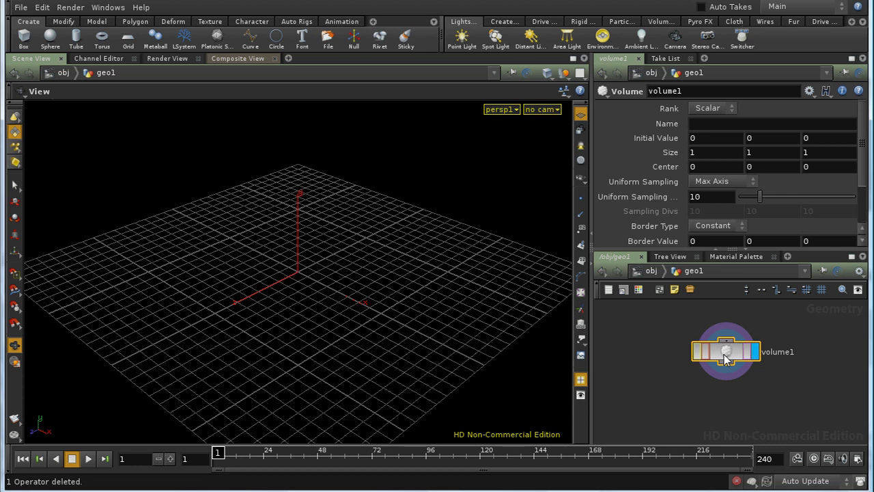
# - Leave the volume's Rank as Scalar and set its Name to myvol
pyautogui.click(726, 109)
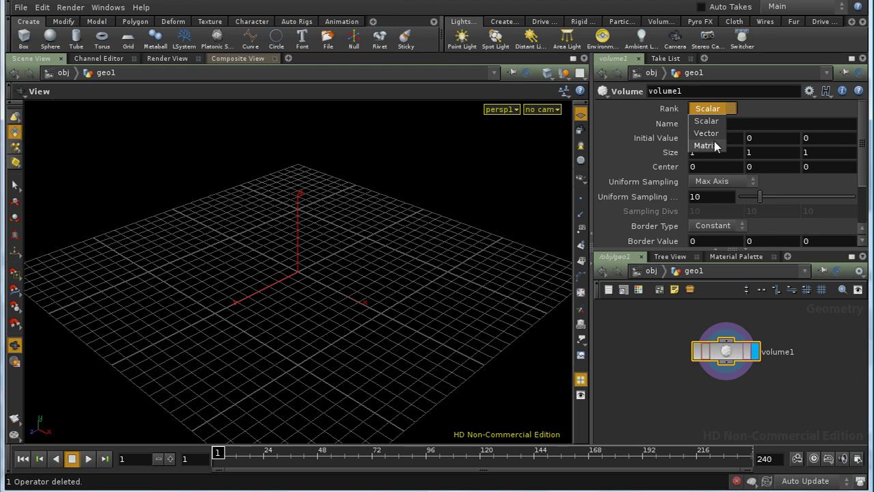
pyautogui.click(628, 150)
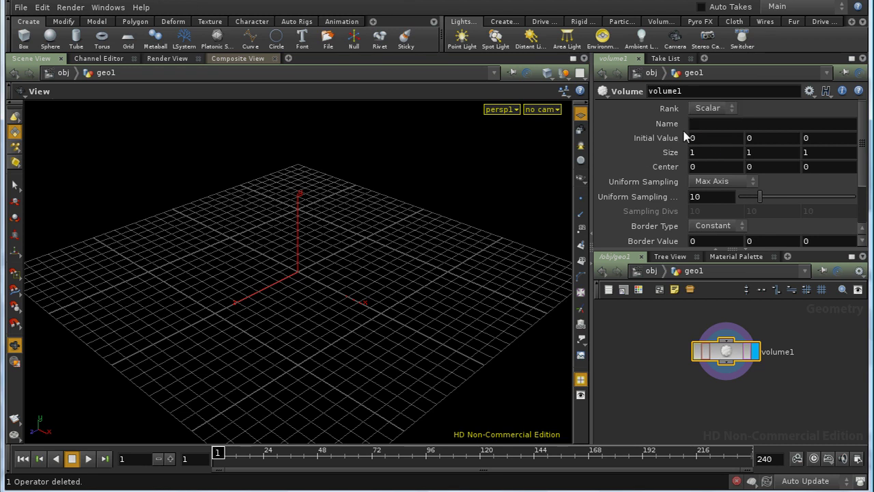
pyautogui.click(693, 124)
pyautogui.write('myvol')
pyautogui.press('Return')
pyautogui.press('Return')
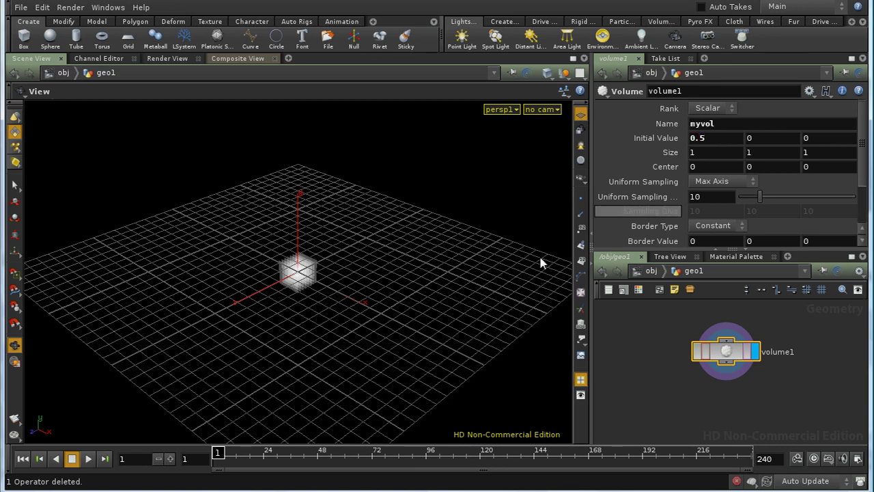
# - Dolly in and orbit the view, then scrub the Size and Center values to inspect the cube's slices
pyautogui.scroll(5, 378, 286)
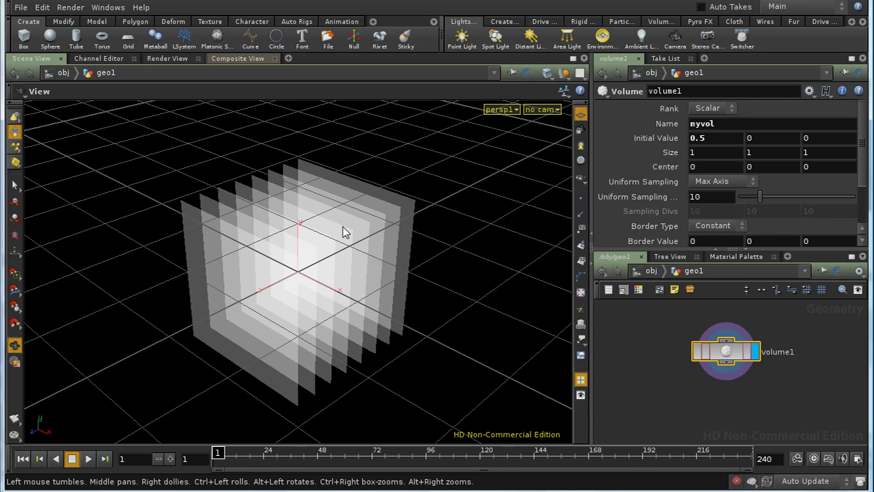
pyautogui.moveTo(344, 232); pyautogui.dragTo(360, 226)
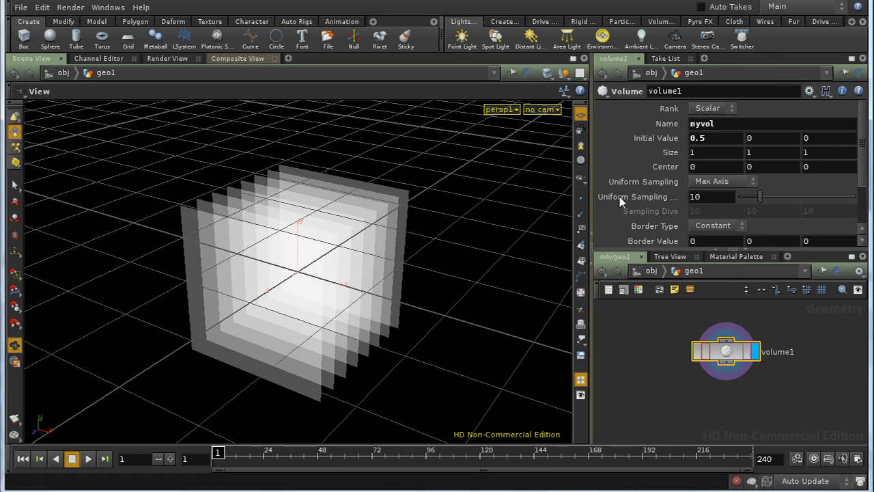
pyautogui.moveTo(652, 168); pyautogui.dragTo(678, 148, button='middle')
pyautogui.moveTo(759, 165)
pyautogui.mouseDown(button='middle')
pyautogui.moveTo(790, 164)
pyautogui.moveTo(758, 166)
pyautogui.mouseUp(button='middle')
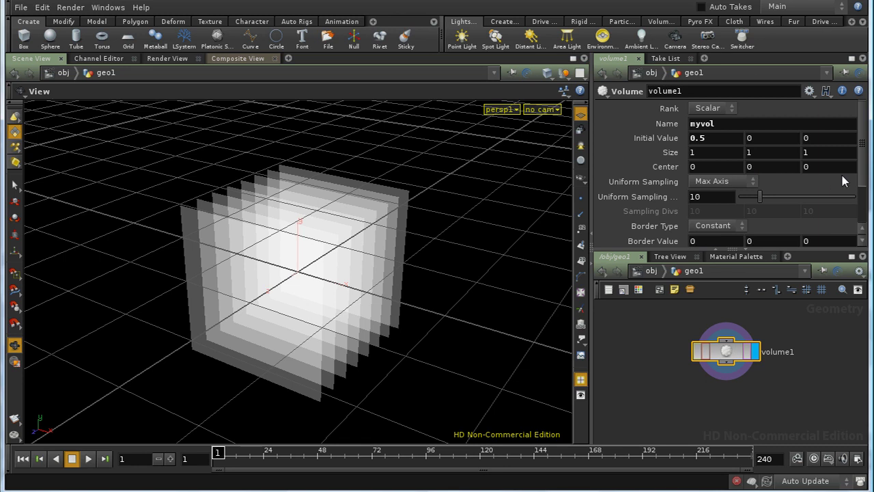
pyautogui.moveTo(866, 181); pyautogui.dragTo(866, 200)
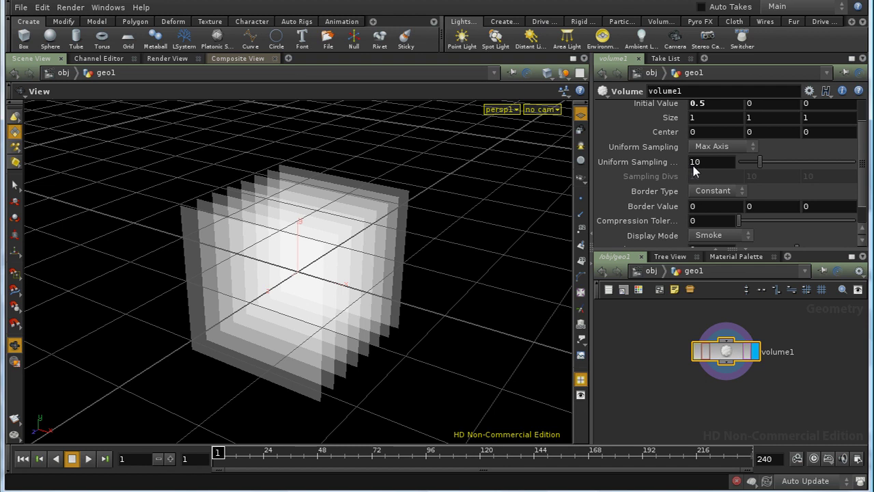
pyautogui.moveTo(735, 349); pyautogui.dragTo(641, 465, button='middle')
pyautogui.moveTo(756, 117); pyautogui.dragTo(773, 84, button='middle')
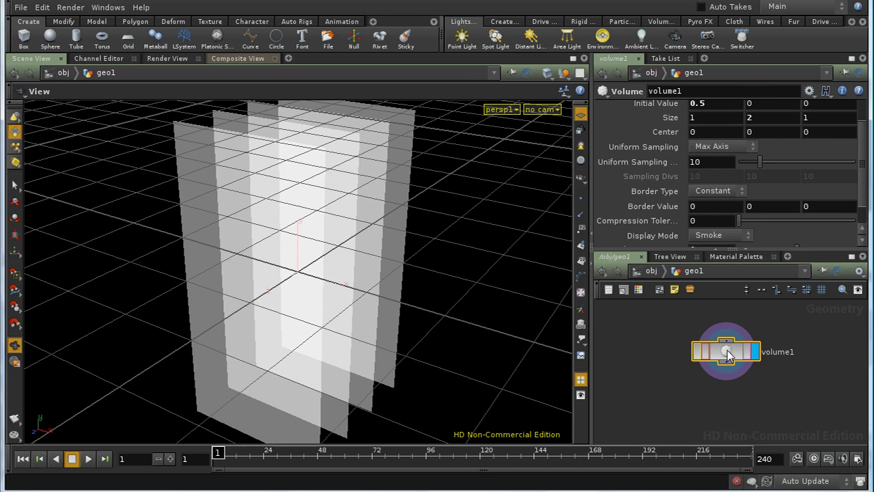
pyautogui.moveTo(727, 353); pyautogui.dragTo(584, 467, button='middle')
pyautogui.click(756, 115)
pyautogui.write('1')
pyautogui.click(753, 147)
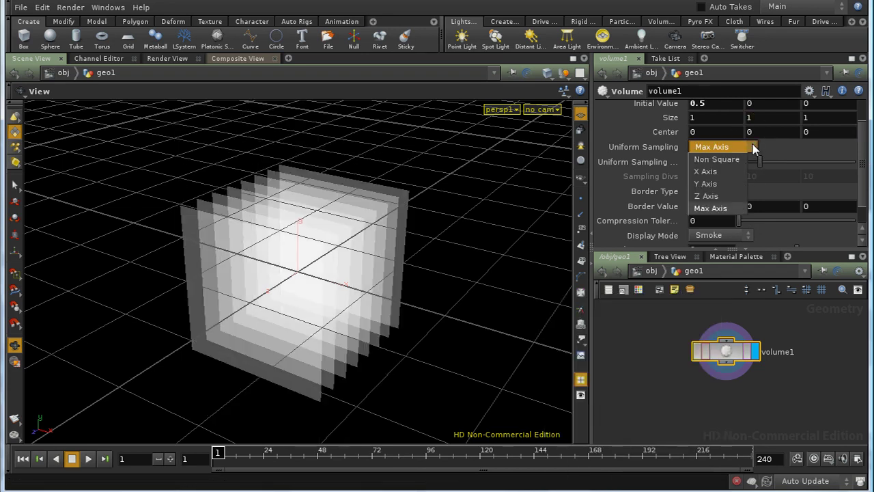
pyautogui.click(754, 147)
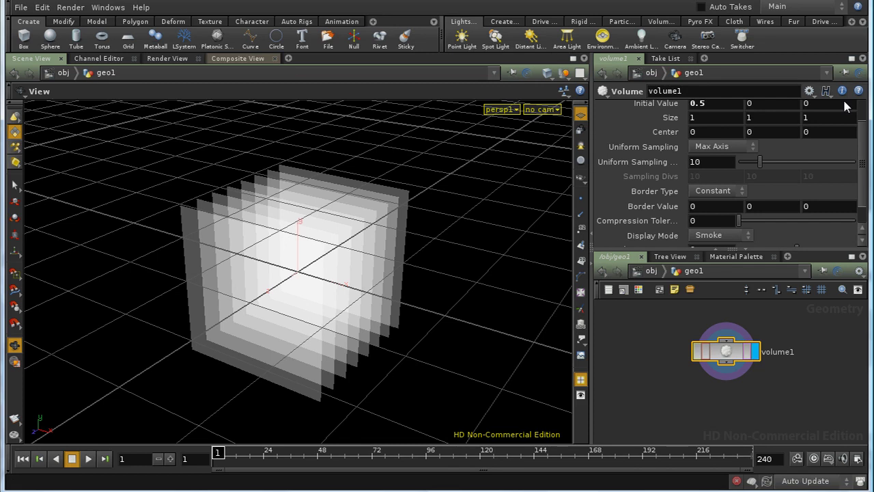
pyautogui.scroll(2, 866, 119)
# - Switch volume1's Rank to Vector and check its node info for volumes and resolutions
pyautogui.click(696, 111)
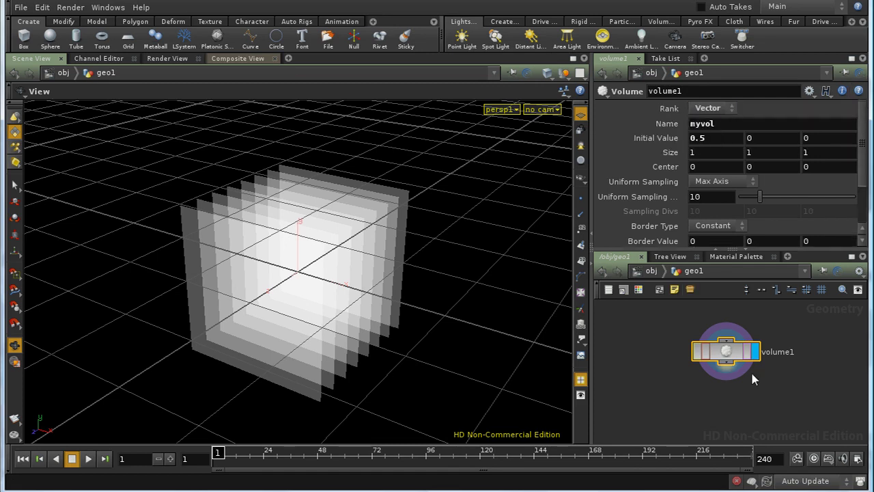
pyautogui.moveTo(731, 353); pyautogui.dragTo(617, 461, button='middle')
pyautogui.moveTo(722, 352); pyautogui.dragTo(739, 325, button='middle')
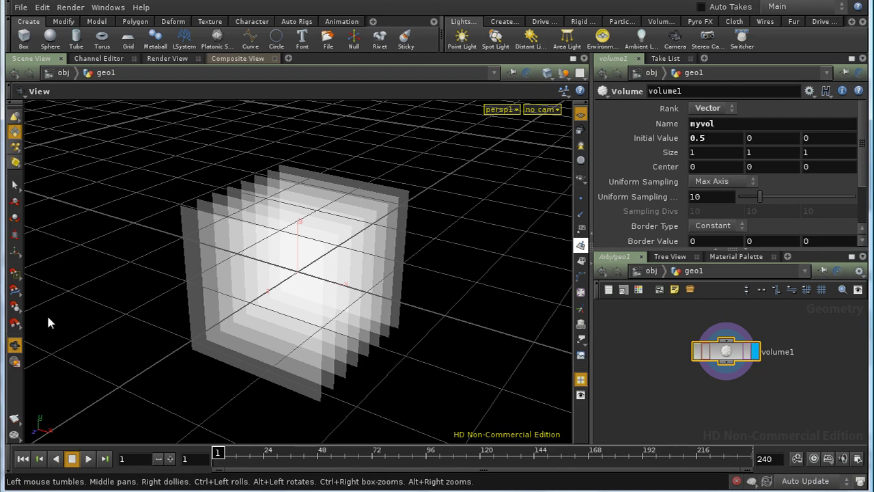
pyautogui.moveTo(48, 318); pyautogui.dragTo(117, 296)
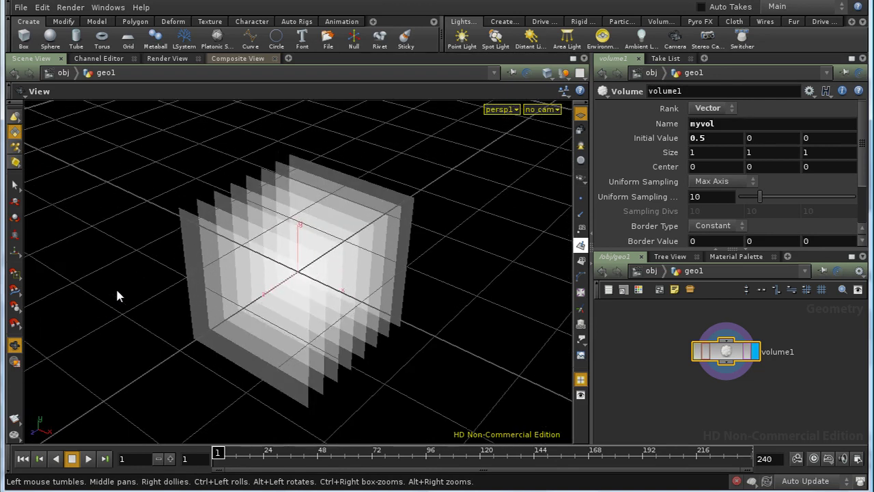
# - Open a Geometry Spreadsheet pane showing volume1's primitive attributes
pyautogui.click(290, 58)
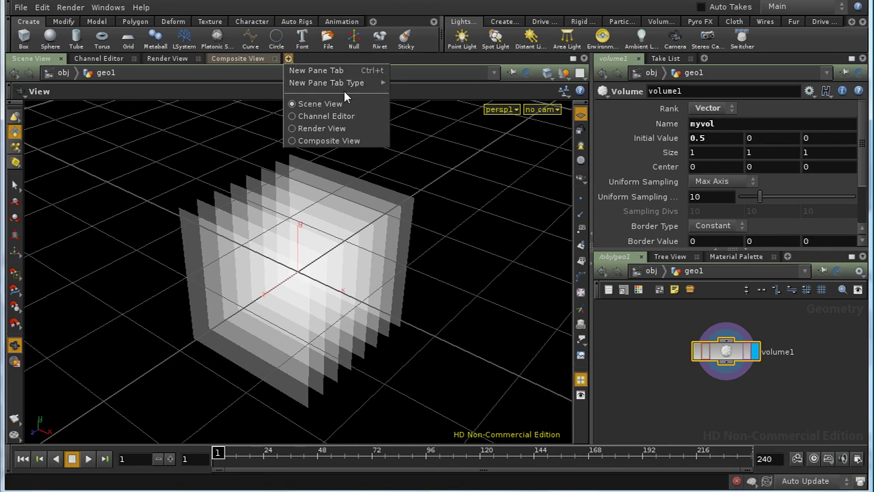
pyautogui.moveTo(369, 83)
pyautogui.click(460, 332)
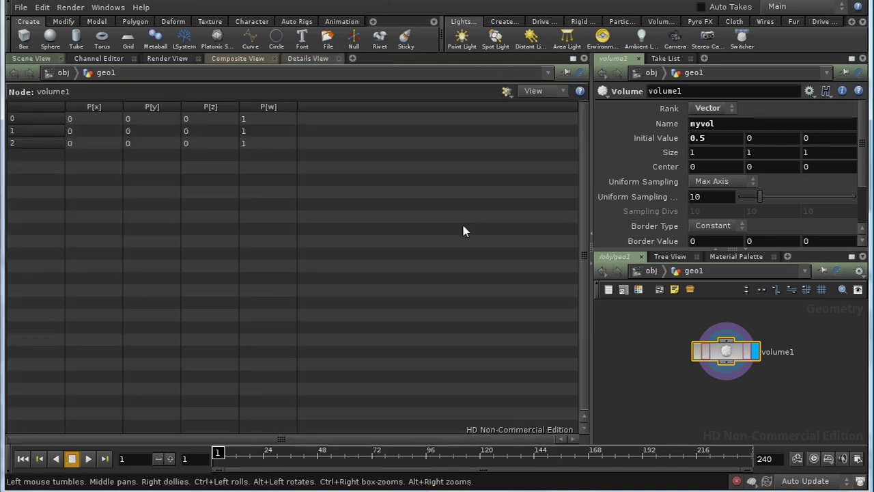
pyautogui.click(506, 91)
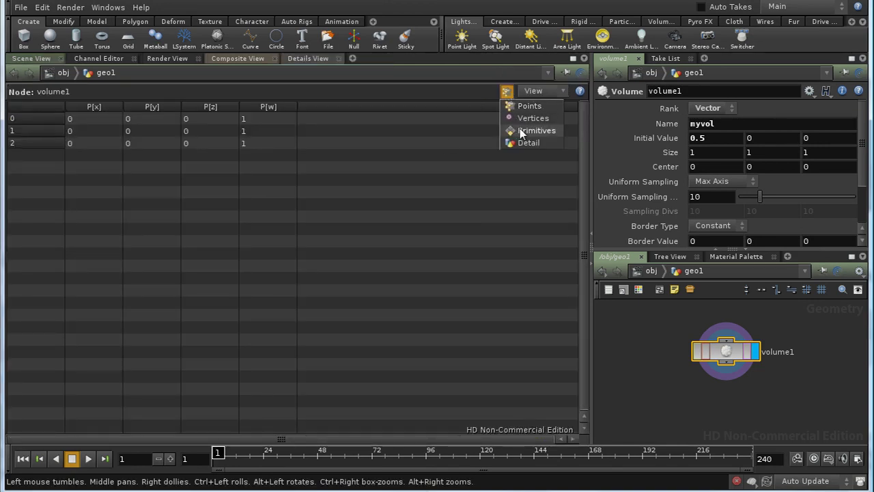
pyautogui.click(526, 127)
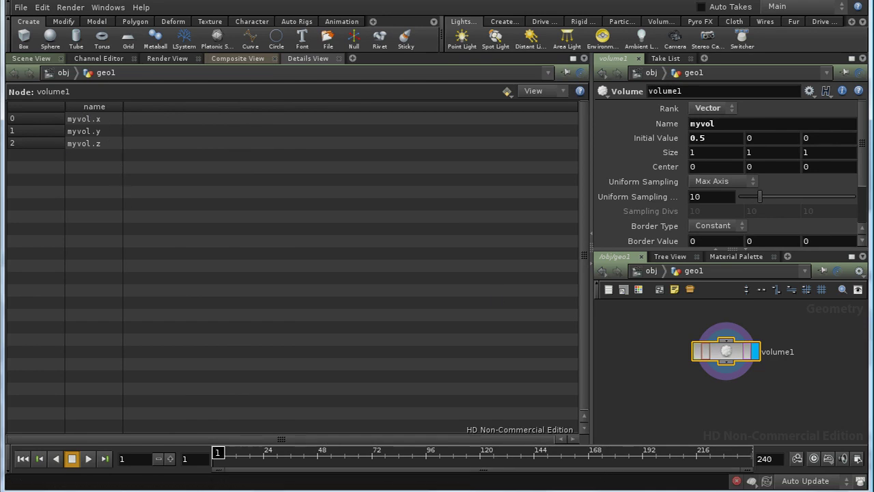
# - Set Rank back to Scalar, return to the 3D viewport, and nudge volume1 slightly right
pyautogui.click(705, 109)
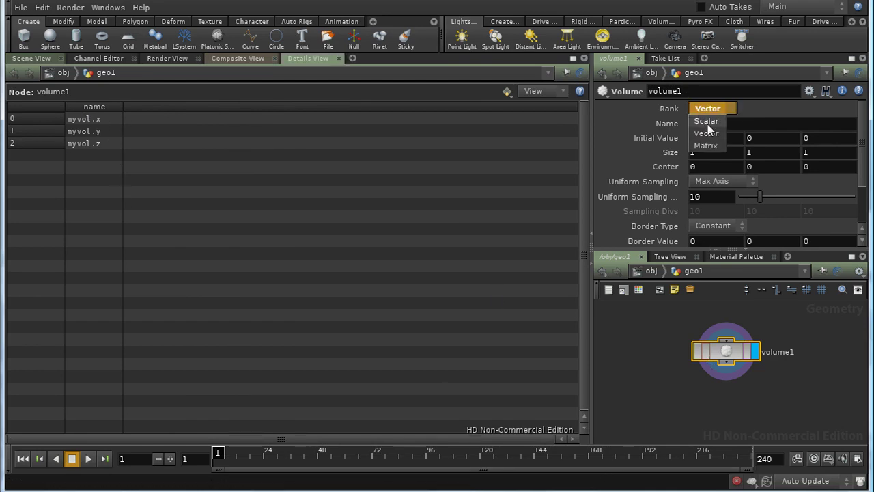
pyautogui.click(706, 123)
pyautogui.click(46, 59)
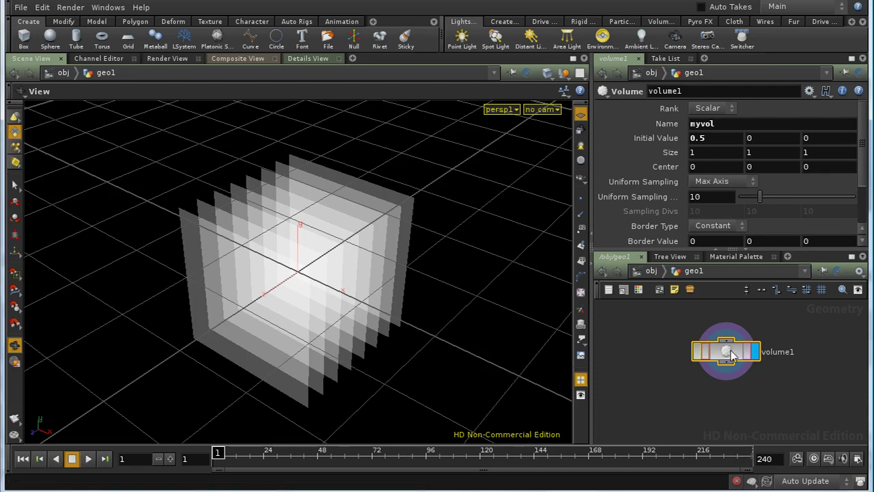
pyautogui.moveTo(731, 350); pyautogui.dragTo(750, 351)
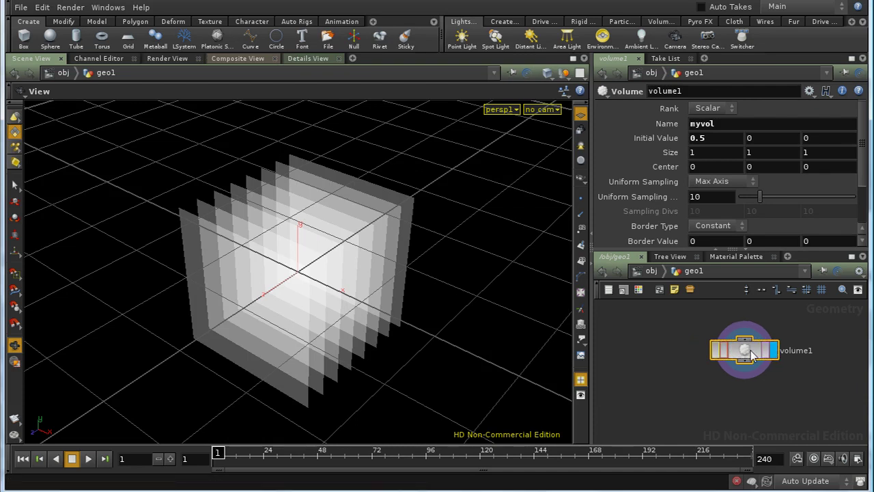
# - Delete volume1 and place a Sphere node, sphere1, in its place
pyautogui.press('Delete')
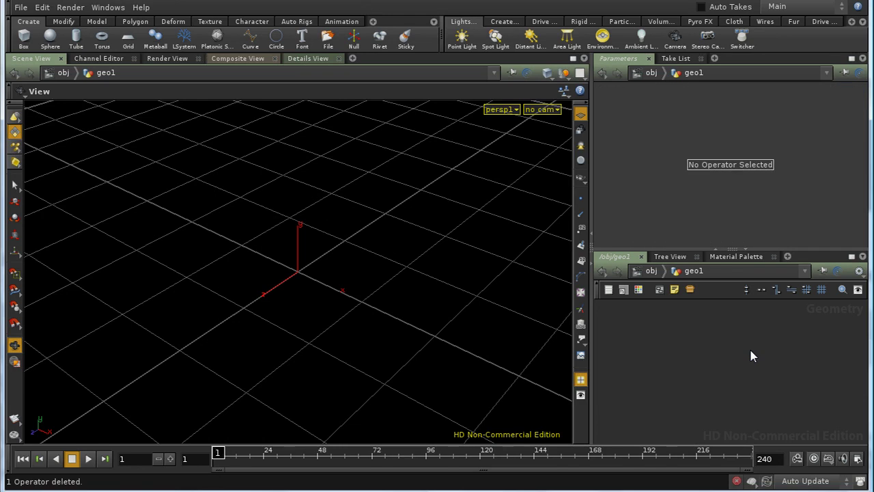
pyautogui.press('Tab')
pyautogui.write('sp')
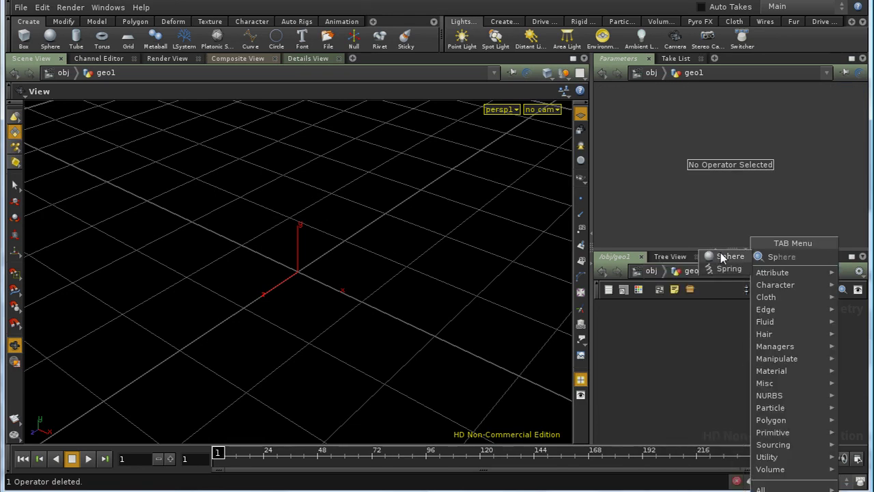
pyautogui.click(725, 256)
pyautogui.click(727, 327)
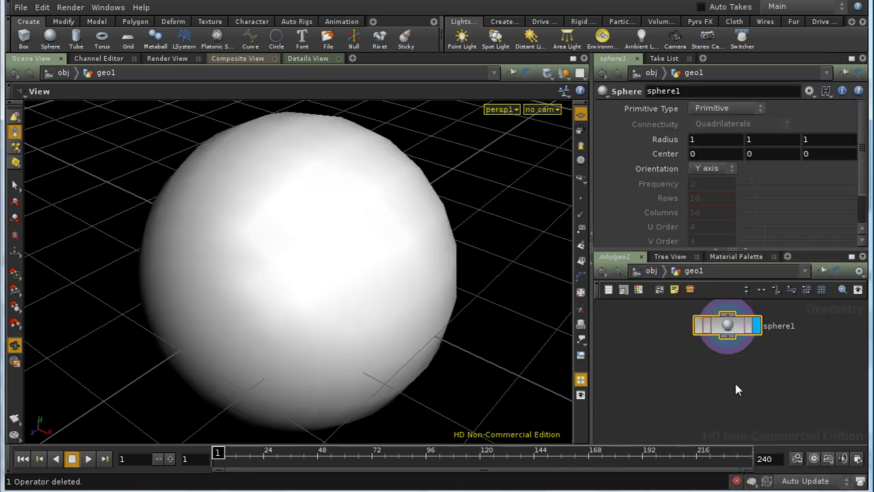
# - Add isooffset1 below sphere1, display it, and toggle wireframe and back to shaded
pyautogui.click(731, 341)
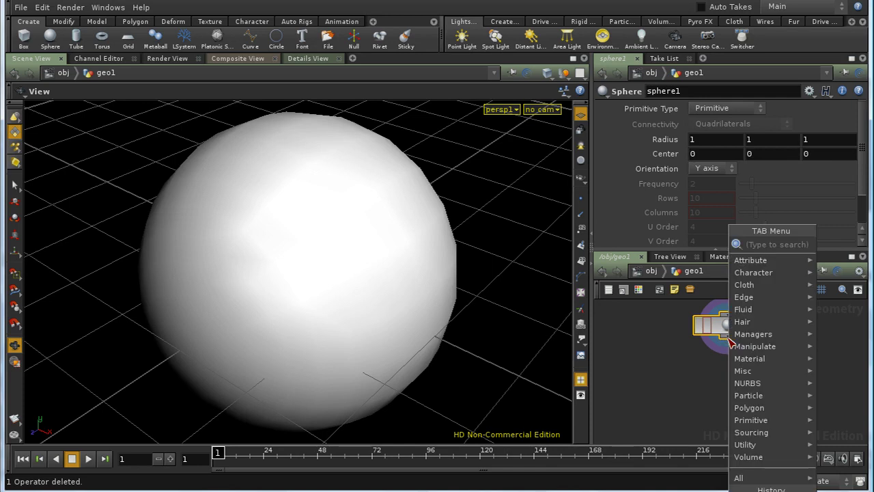
pyautogui.write('iso')
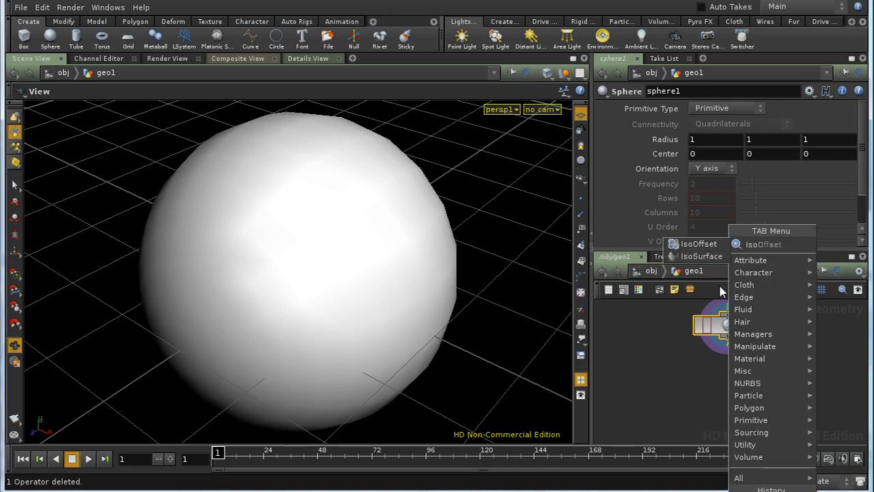
pyautogui.click(700, 244)
pyautogui.click(727, 386)
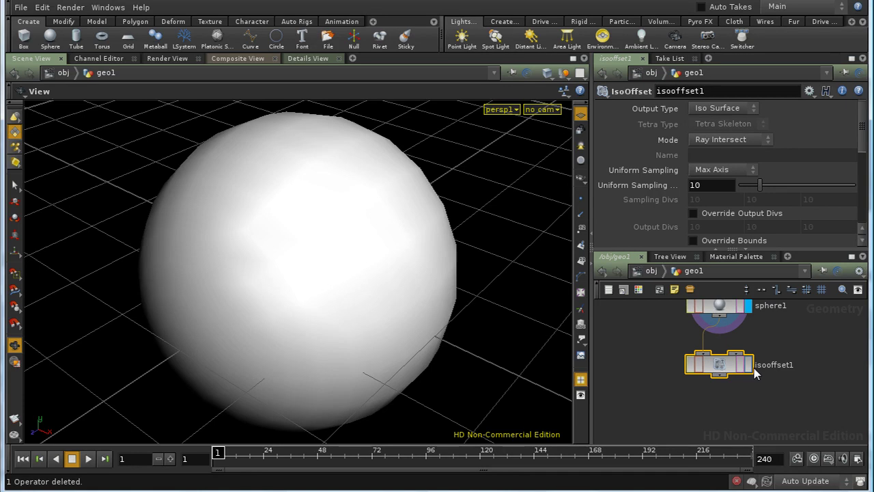
pyautogui.click(749, 364)
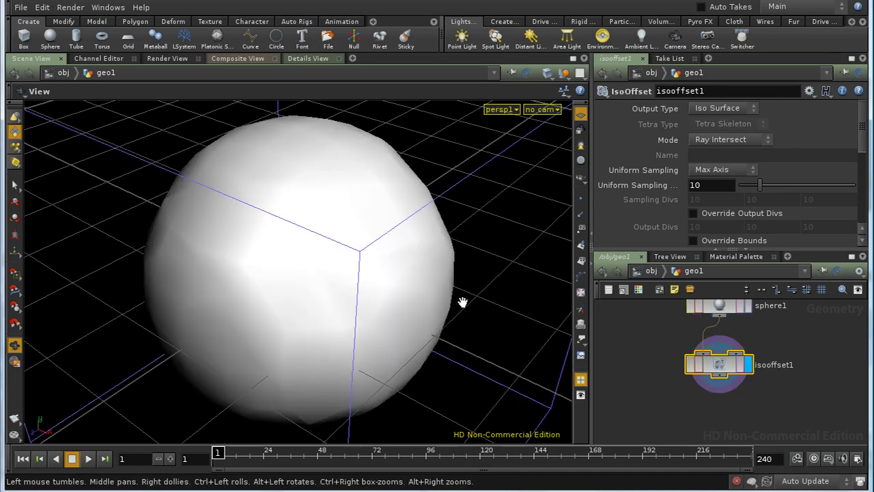
pyautogui.press('w')
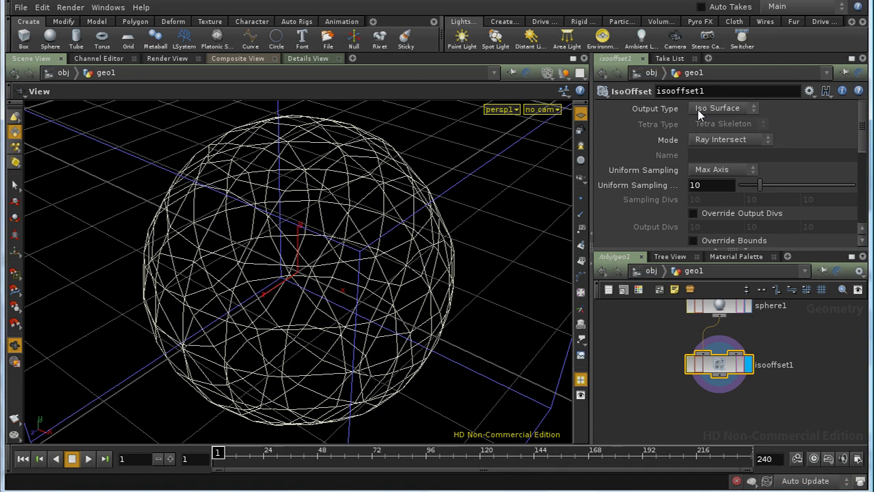
pyautogui.press('w')
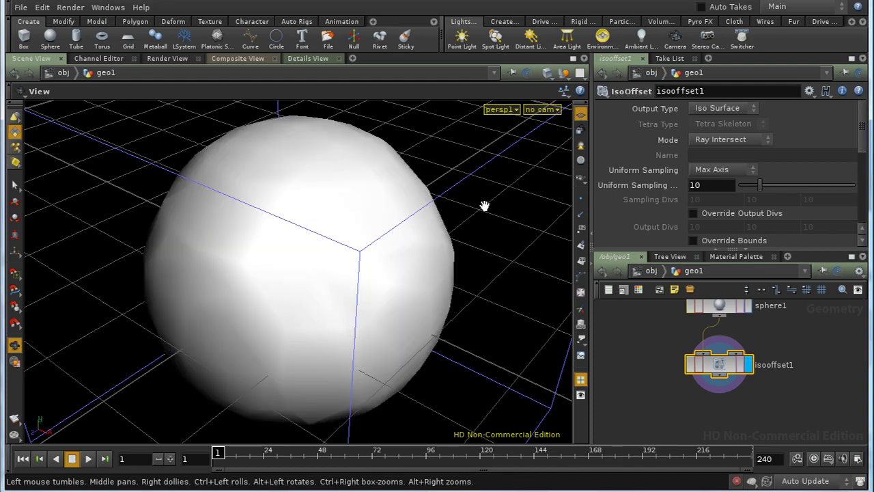
# - Set isooffset1's Output Type to Fog Volume and orbit the view around the fog ball
pyautogui.click(756, 111)
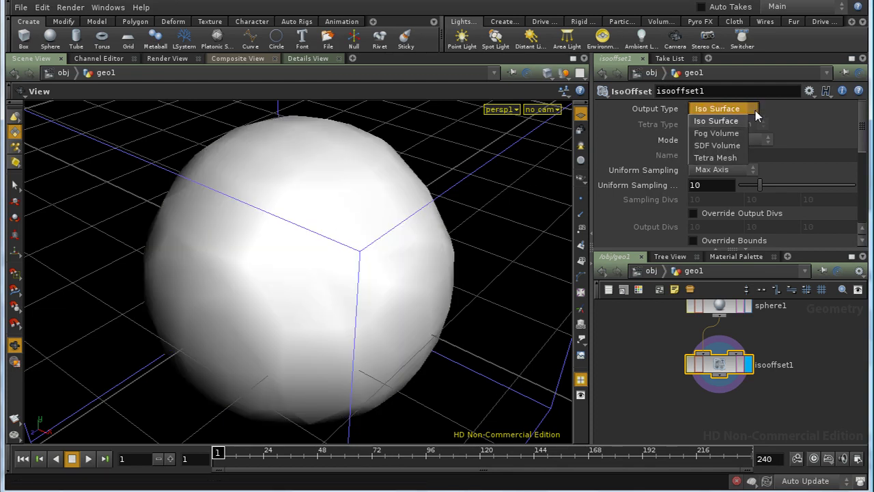
pyautogui.click(721, 133)
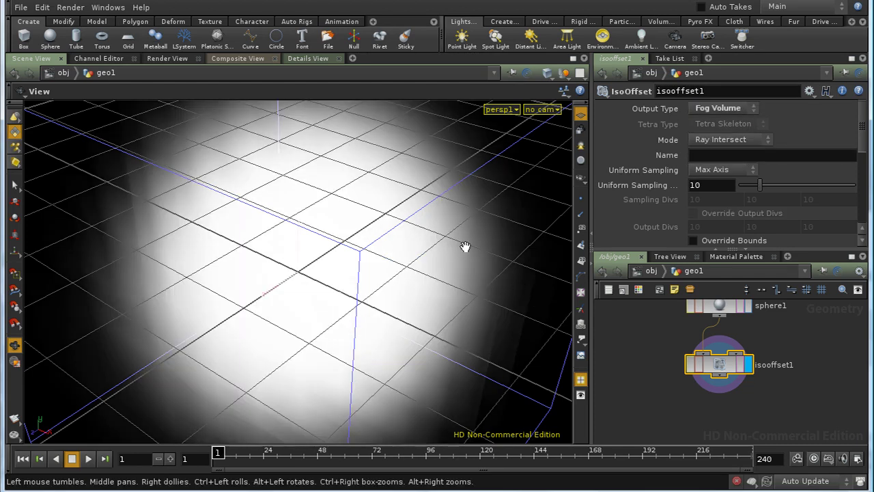
pyautogui.moveTo(458, 216); pyautogui.dragTo(449, 307, button='right')
pyautogui.moveTo(450, 306); pyautogui.dragTo(390, 316)
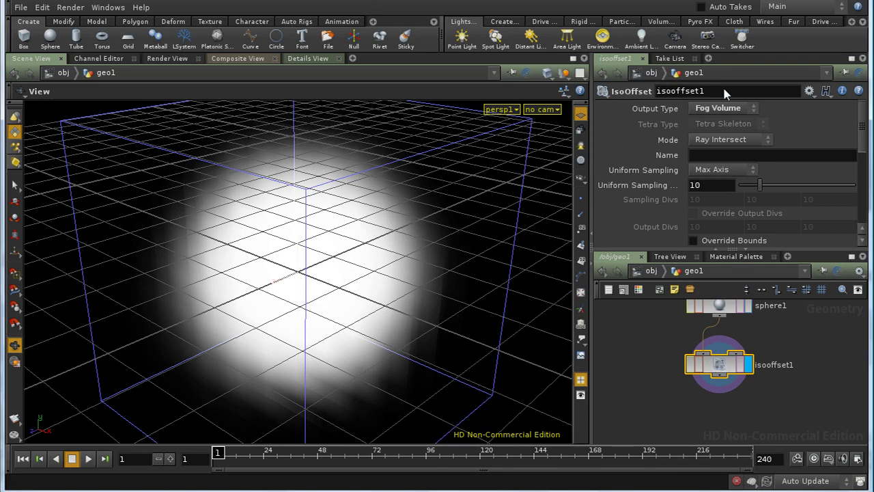
pyautogui.click(728, 109)
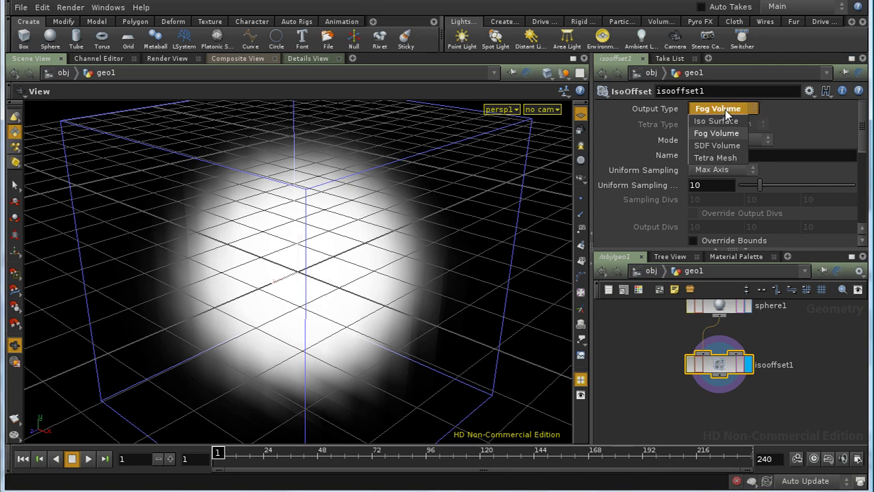
pyautogui.click(722, 146)
pyautogui.moveTo(359, 286); pyautogui.dragTo(380, 302)
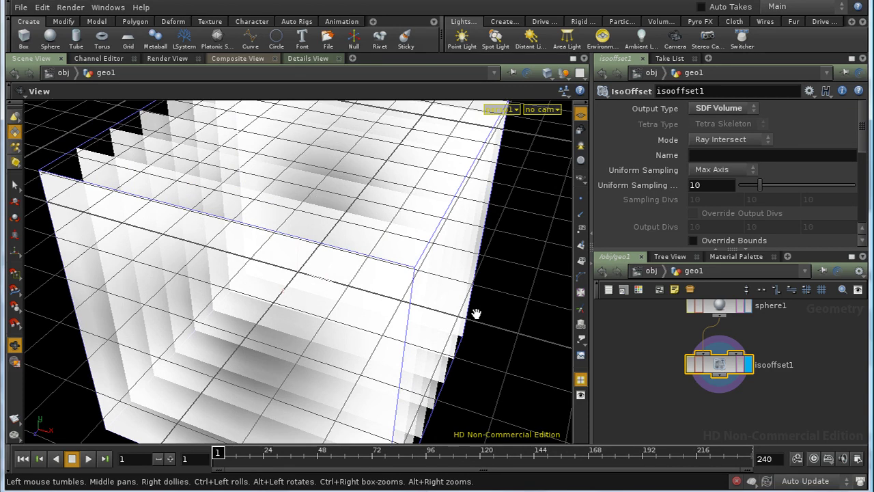
pyautogui.click(727, 109)
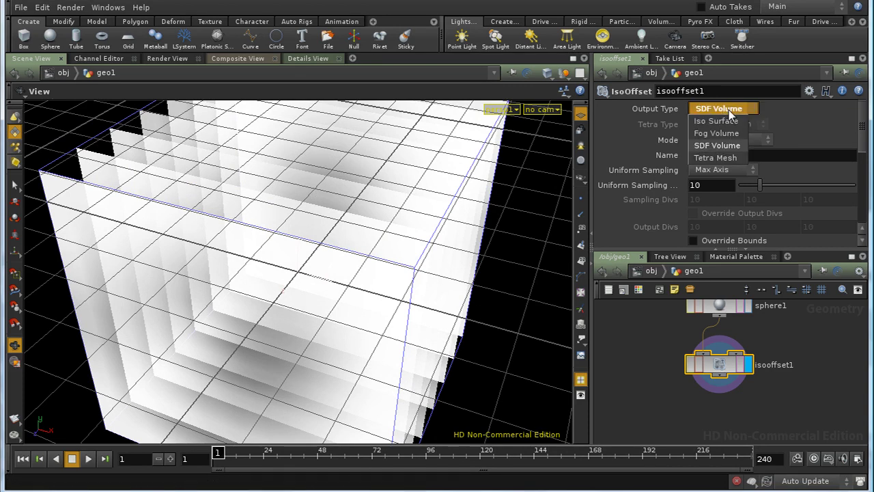
pyautogui.click(731, 133)
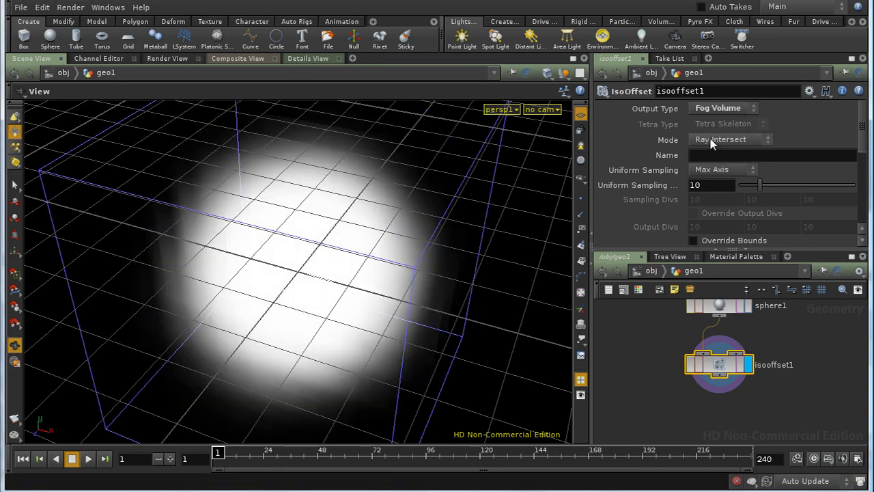
# - Keep isooffset1's Mode at Ray Intersect and select the Name field for editing
pyautogui.click(712, 141)
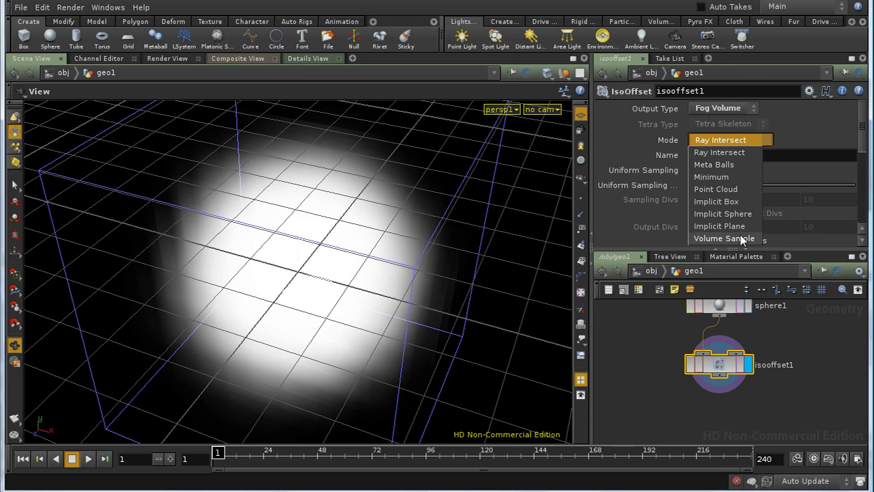
pyautogui.click(811, 140)
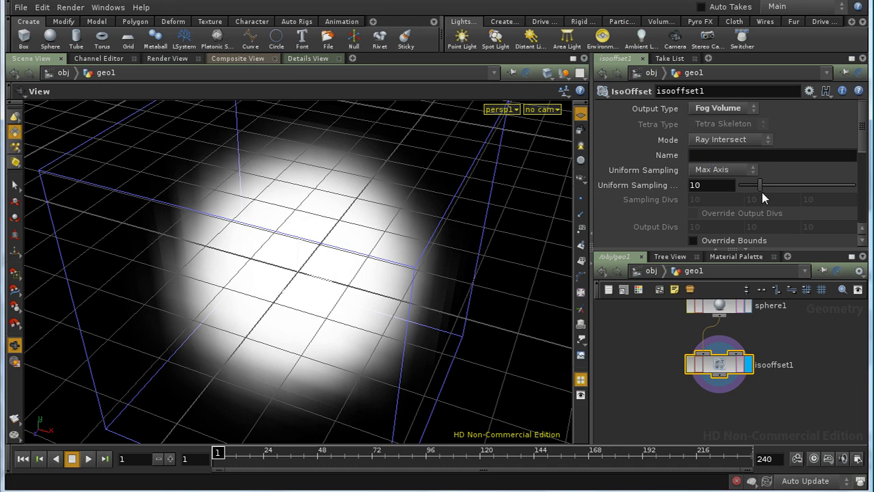
pyautogui.click(706, 157)
# - Name the fog volume myvol and preview a larger Offset, leaving it at 0
pyautogui.write('myvol')
pyautogui.press('Return')
pyautogui.moveTo(864, 142); pyautogui.dragTo(865, 186)
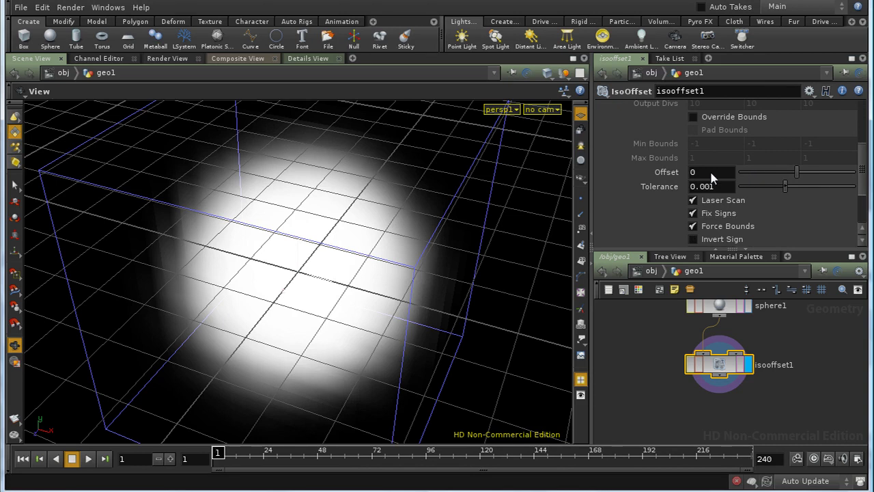
pyautogui.moveTo(711, 177)
pyautogui.mouseDown(button='middle')
pyautogui.moveTo(729, 169)
pyautogui.moveTo(746, 179)
pyautogui.moveTo(731, 170)
pyautogui.moveTo(711, 176)
pyautogui.mouseUp(button='middle')
pyautogui.moveTo(866, 183); pyautogui.dragTo(870, 198)
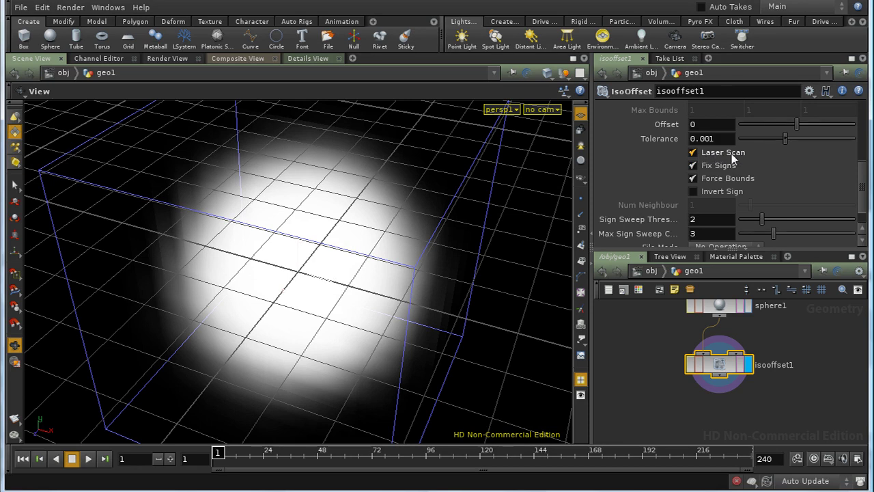
pyautogui.click(694, 153)
pyautogui.click(693, 152)
pyautogui.moveTo(865, 205); pyautogui.dragTo(868, 223)
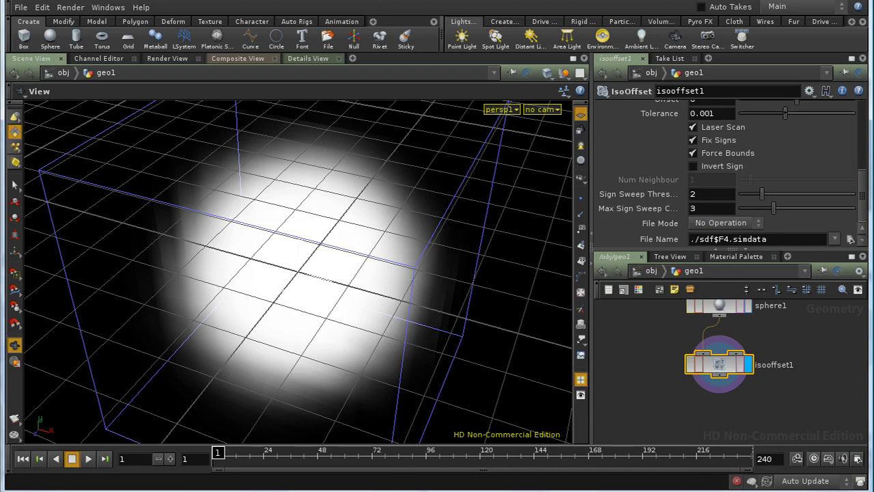
# - Add an IsoSurface node, iso1, to geo1 and nudge it slightly left and down
pyautogui.press('l')
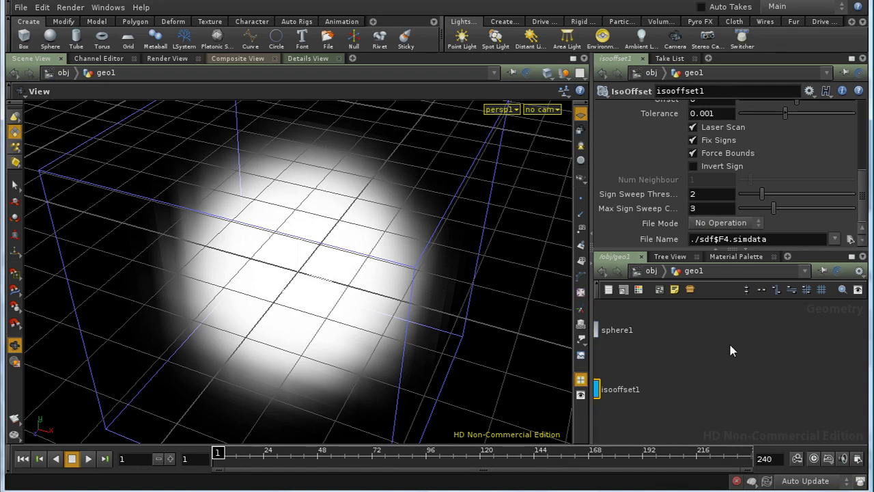
pyautogui.press('Tab')
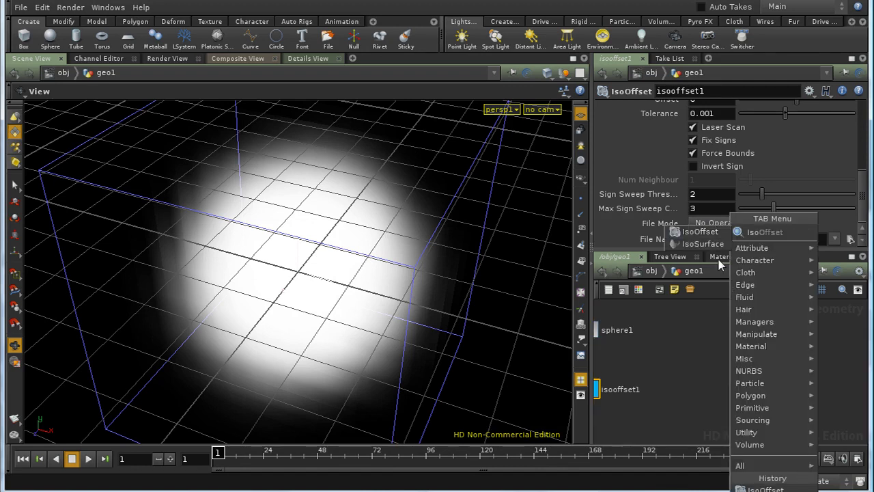
pyautogui.click(706, 244)
pyautogui.click(755, 339)
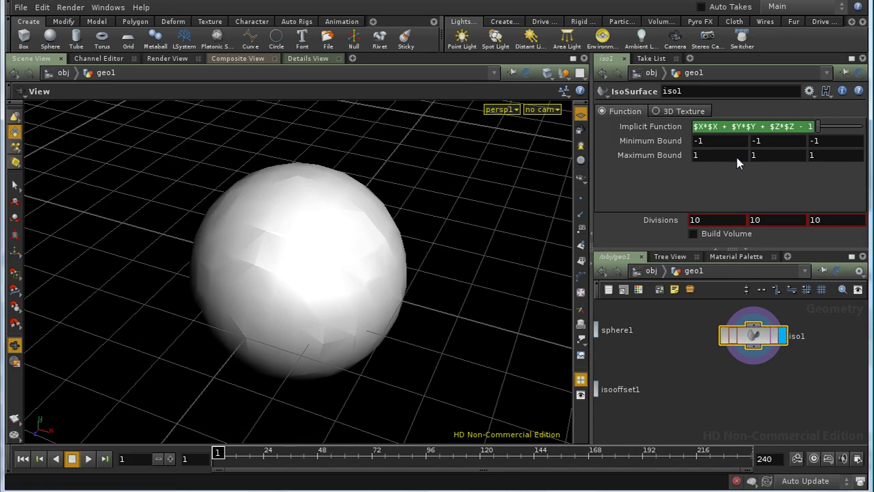
pyautogui.click(752, 338)
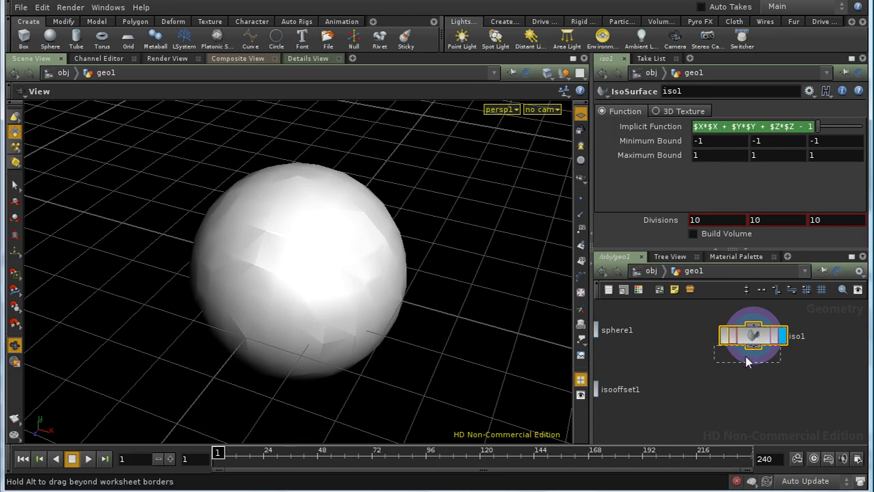
pyautogui.moveTo(753, 336); pyautogui.dragTo(745, 344)
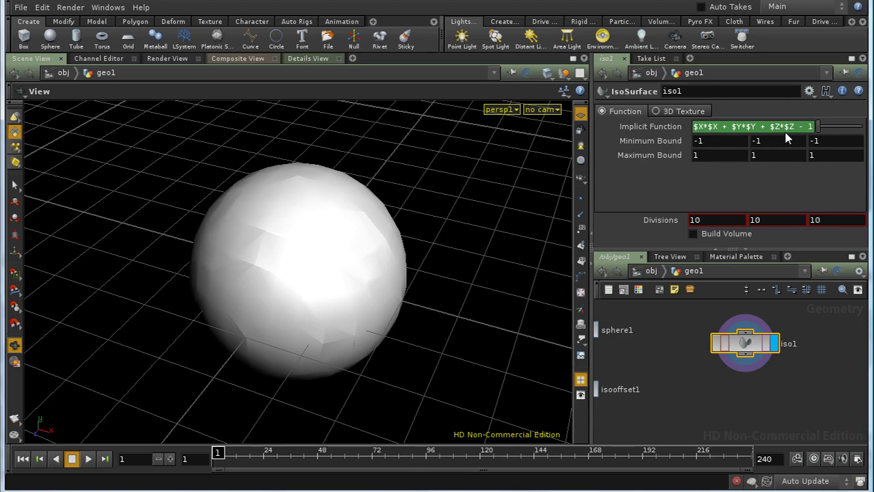
# - Change iso1's Implicit Function to noise($X, $Y, $Z) and turn on Build Volume for fog output
pyautogui.moveTo(812, 127); pyautogui.dragTo(684, 125)
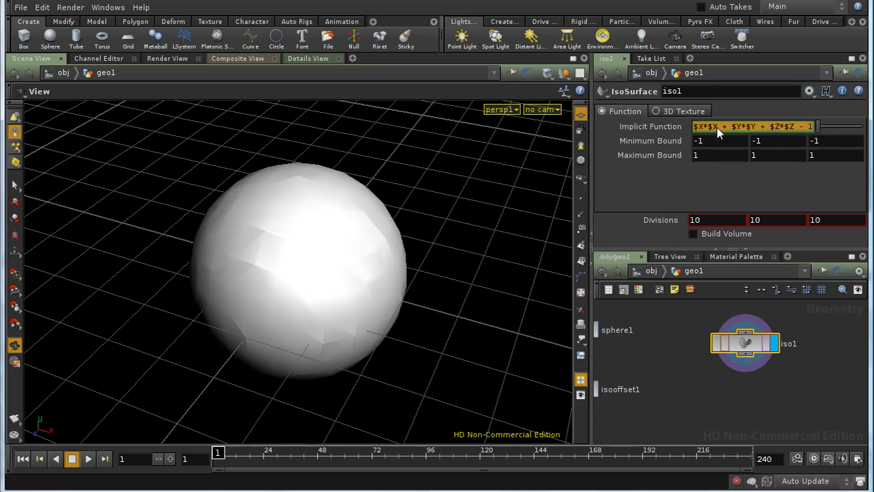
pyautogui.press('BackSpace')
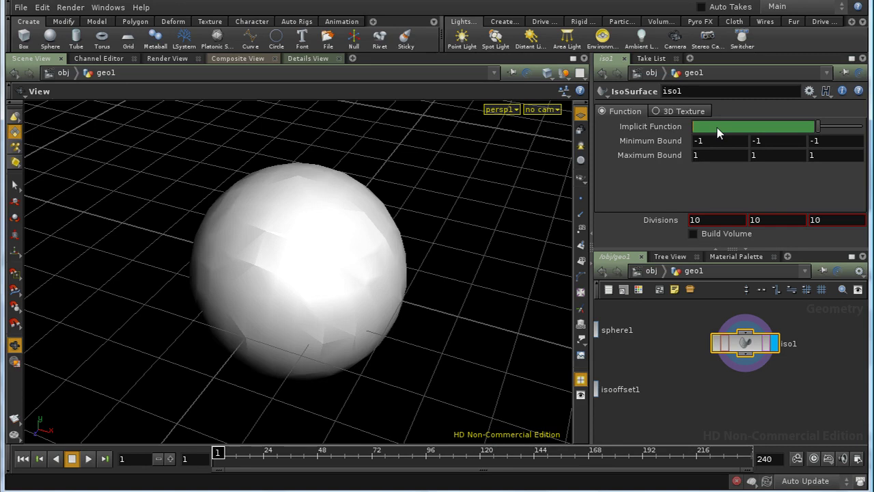
pyautogui.write('noise($X, $Y, $Z')
pyautogui.press('Return')
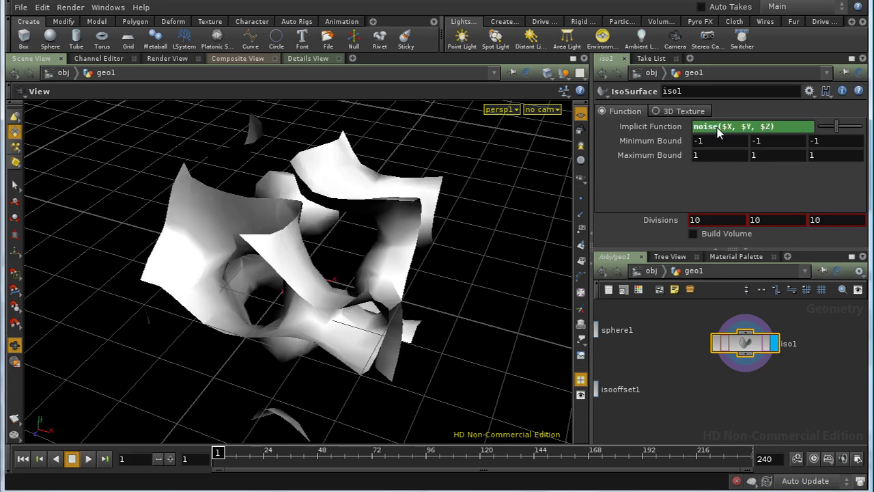
pyautogui.click(694, 234)
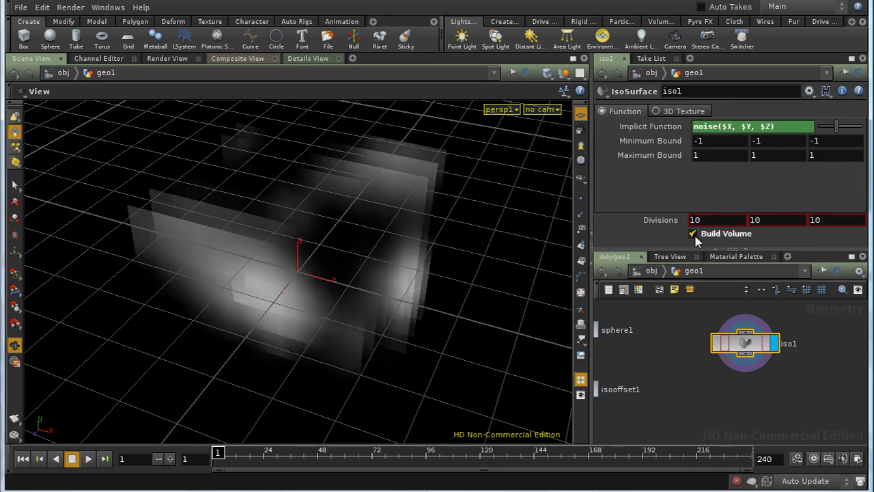
pyautogui.moveTo(426, 267); pyautogui.dragTo(398, 272)
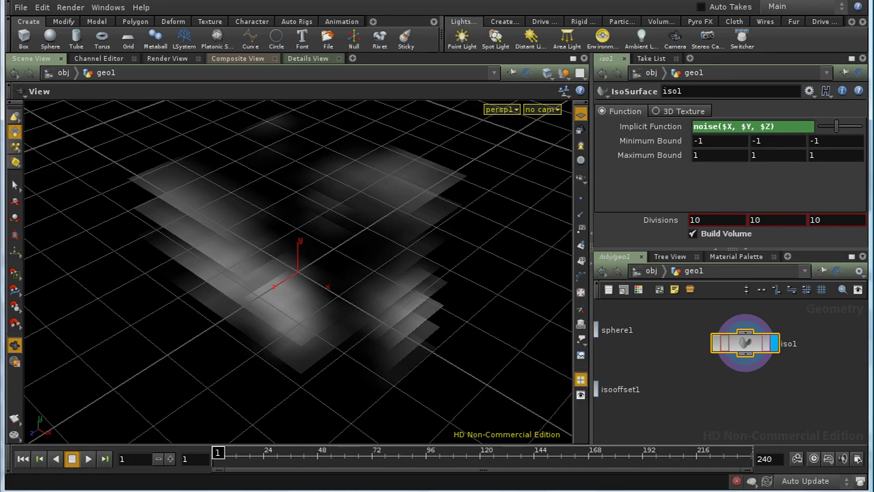
pyautogui.moveTo(699, 384); pyautogui.dragTo(697, 373, button='middle')
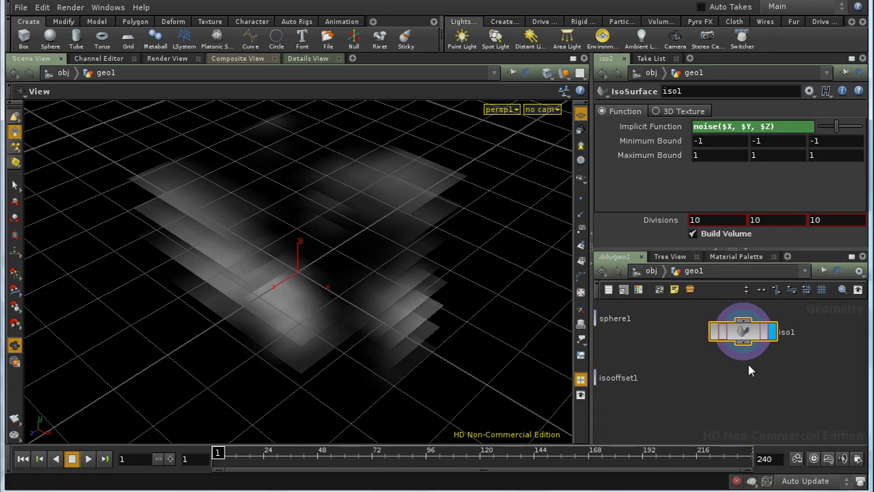
# - Add a volumemix1 node below iso1, wire iso1 into it, and set its display flag
pyautogui.press('Tab')
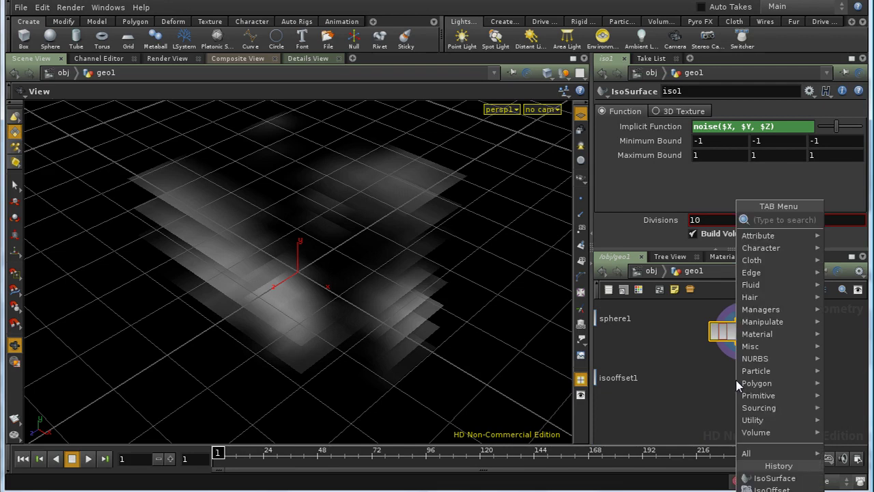
pyautogui.write('Volume')
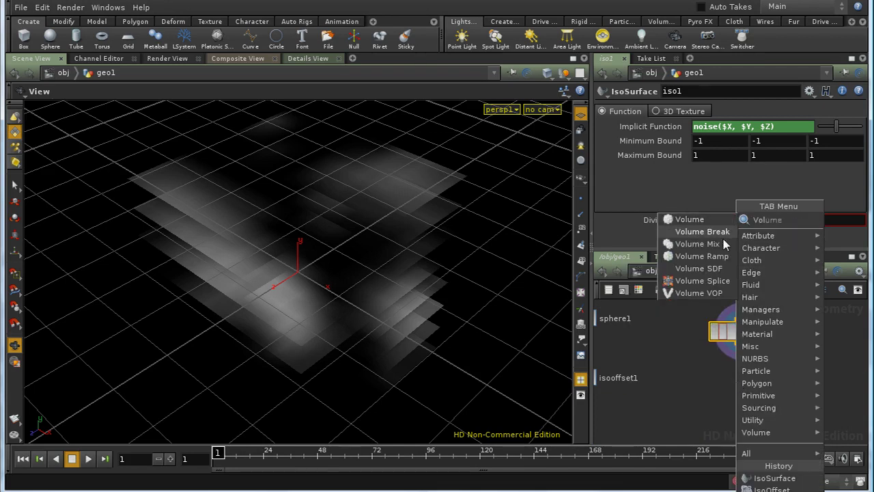
pyautogui.click(721, 244)
pyautogui.click(748, 377)
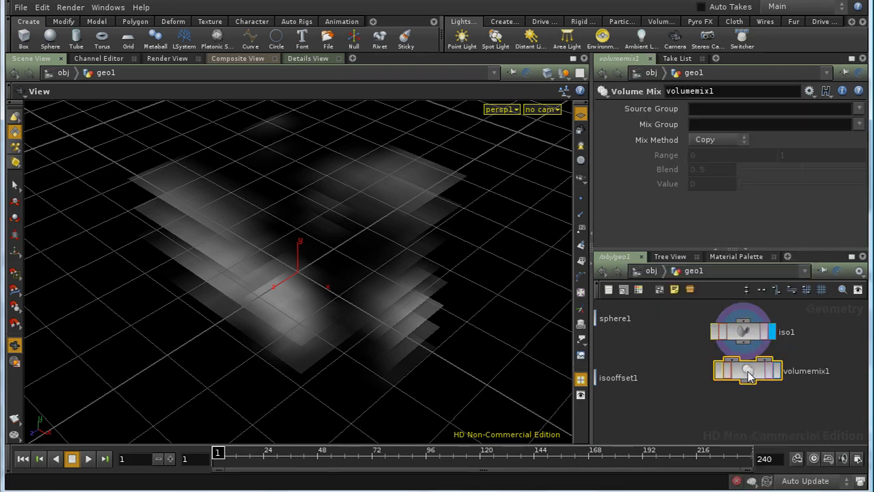
pyautogui.moveTo(748, 371); pyautogui.dragTo(748, 396)
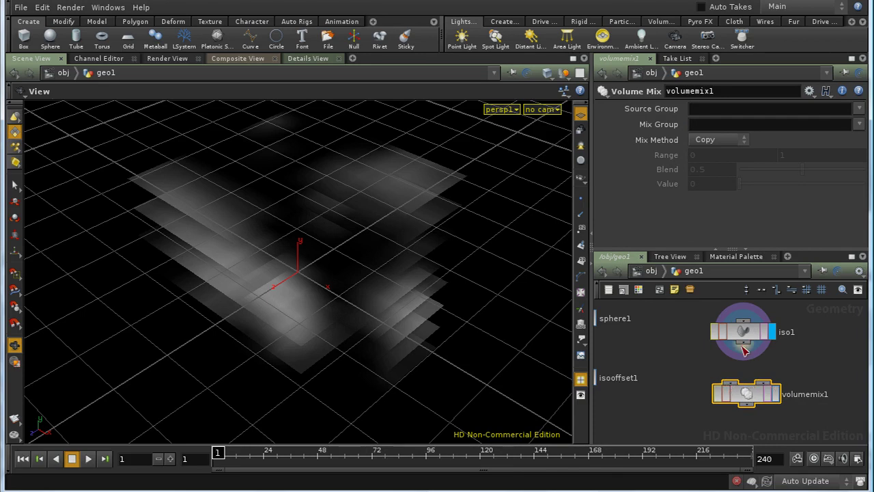
pyautogui.moveTo(743, 350); pyautogui.dragTo(731, 383)
pyautogui.click(776, 395)
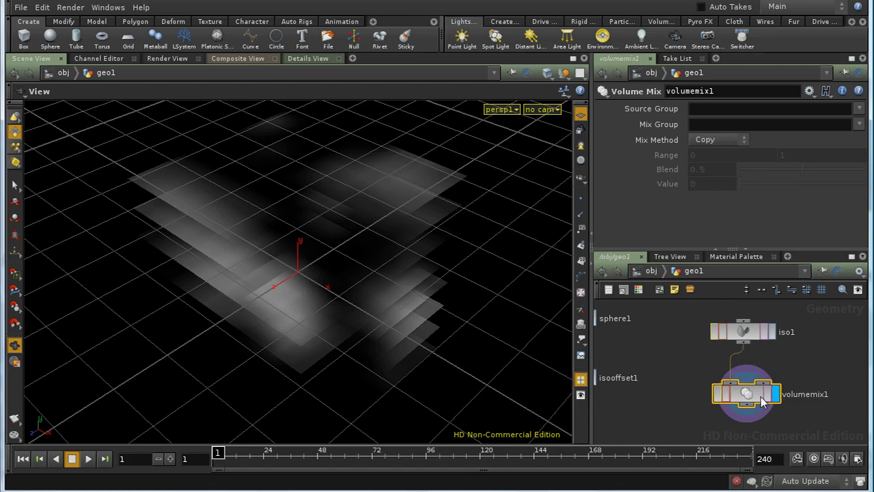
# - Set volumemix1's Mix Method to User with Value expression $V * 0.5
pyautogui.click(731, 142)
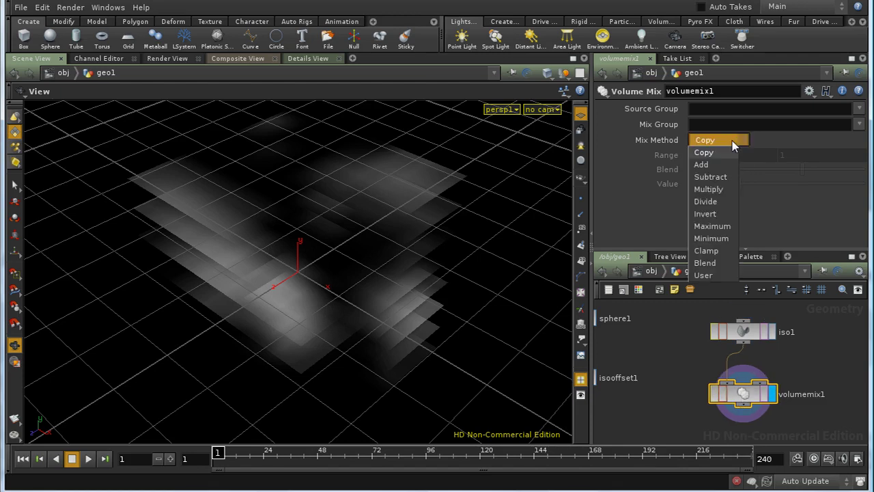
pyautogui.click(720, 276)
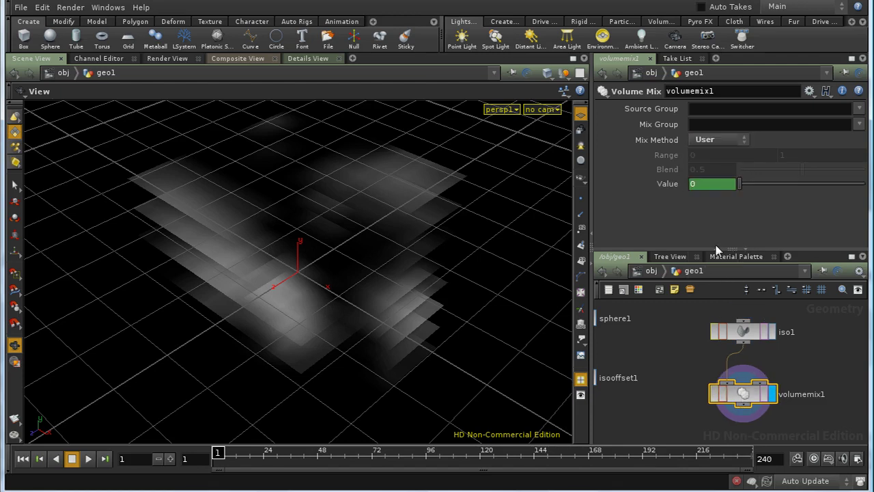
pyautogui.click(672, 185)
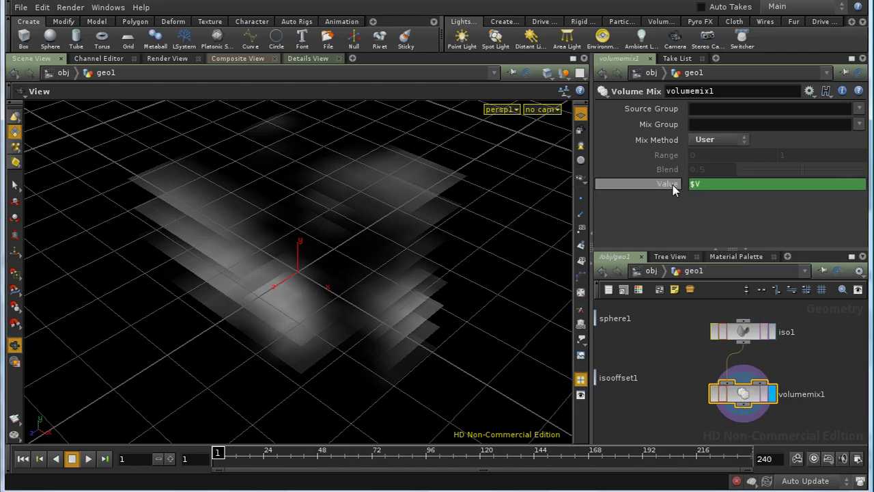
pyautogui.click(711, 185)
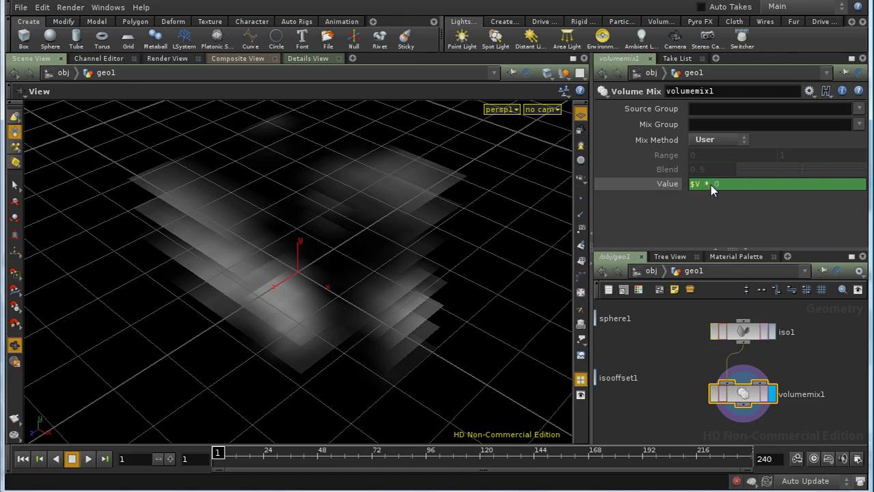
pyautogui.write('* 0.5')
pyautogui.press('Return')
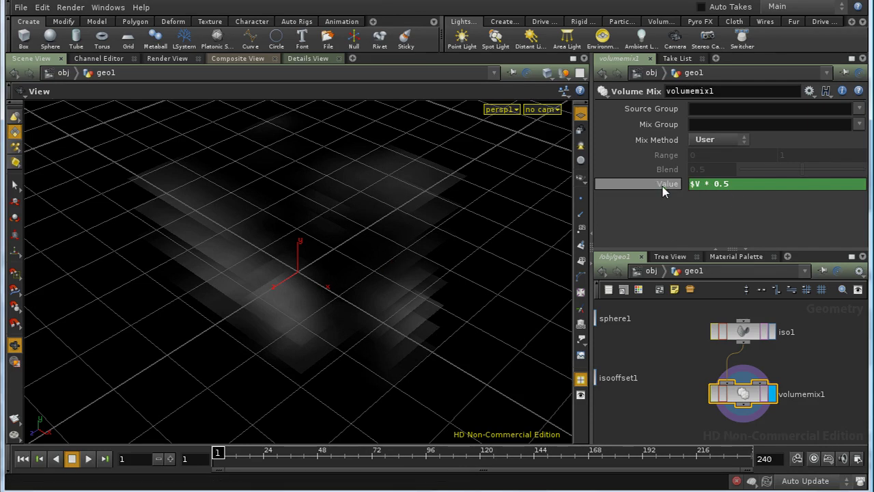
# - Arrange isooffset1 and iso1 above volumemix1 and set its Mix Method to Multiply
pyautogui.moveTo(672, 389); pyautogui.dragTo(722, 371, button='middle')
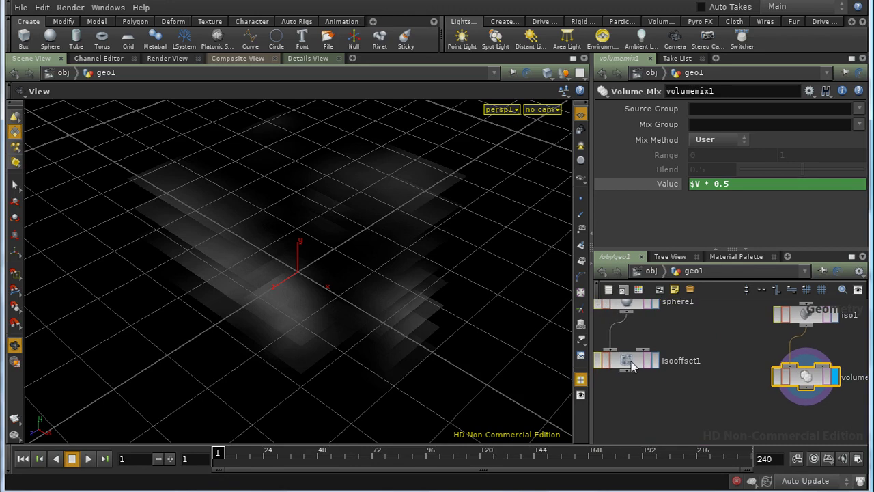
pyautogui.moveTo(633, 360); pyautogui.dragTo(632, 346)
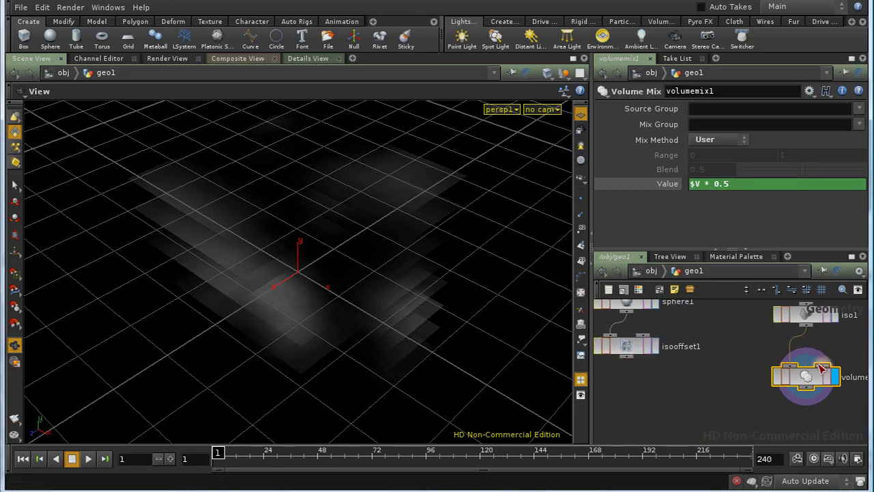
pyautogui.moveTo(822, 369); pyautogui.dragTo(771, 401)
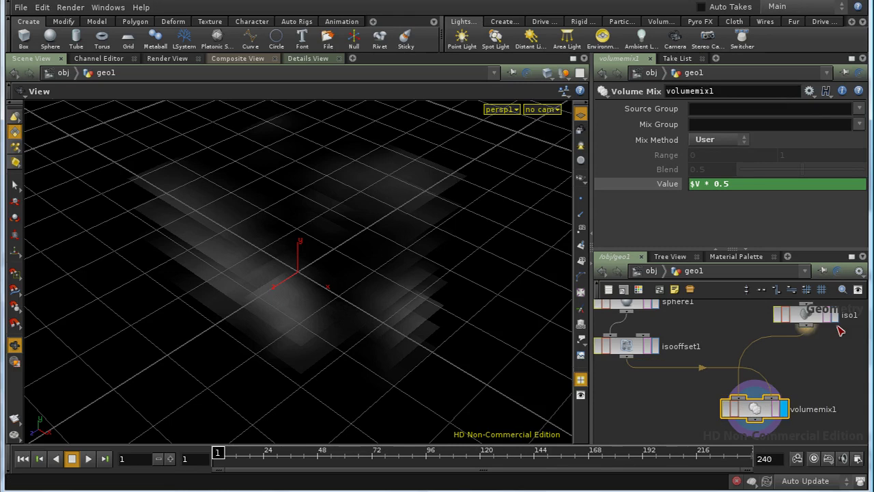
pyautogui.moveTo(809, 314); pyautogui.dragTo(805, 314)
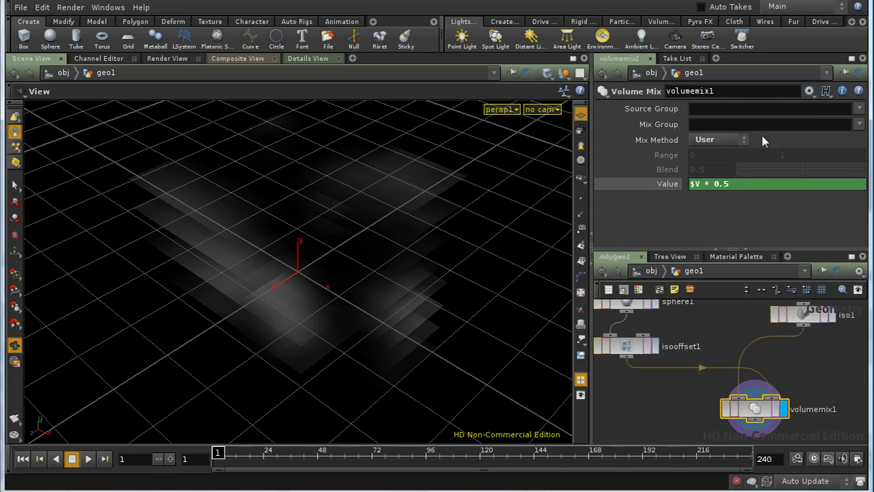
pyautogui.click(738, 140)
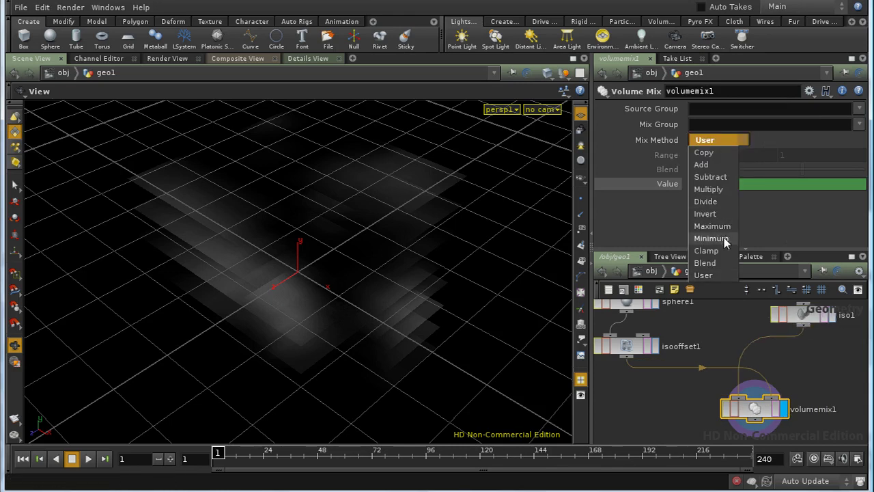
pyautogui.click(710, 189)
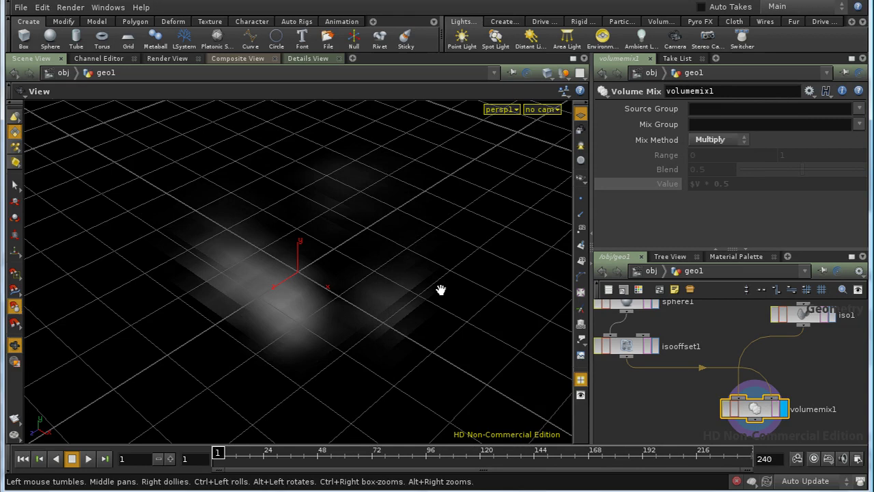